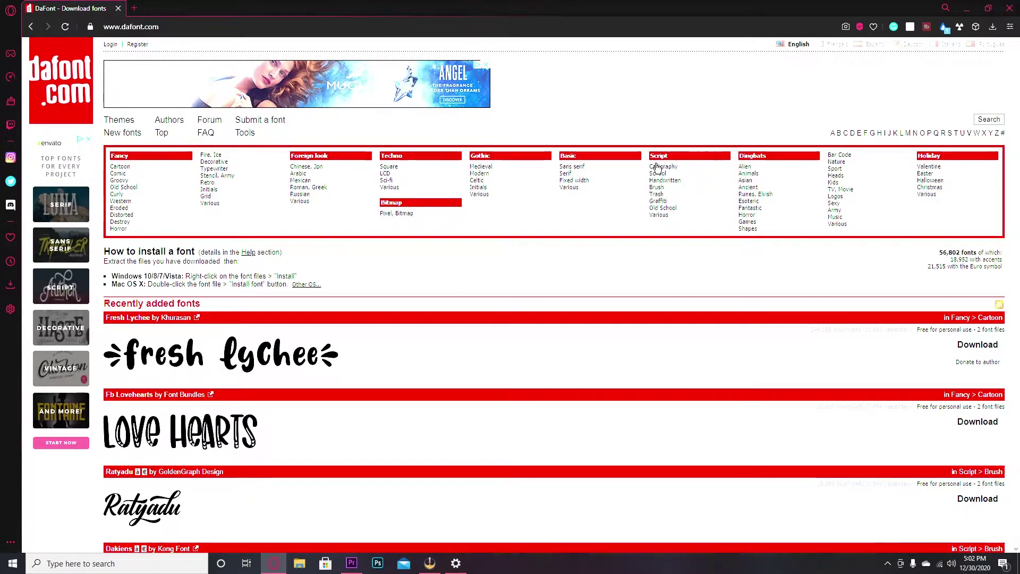
Step: Switch to Premiere Pro and add a text graphic reading "hello" on the empty black frame
{"action": "left_click", "coordinate": [969, 10]}
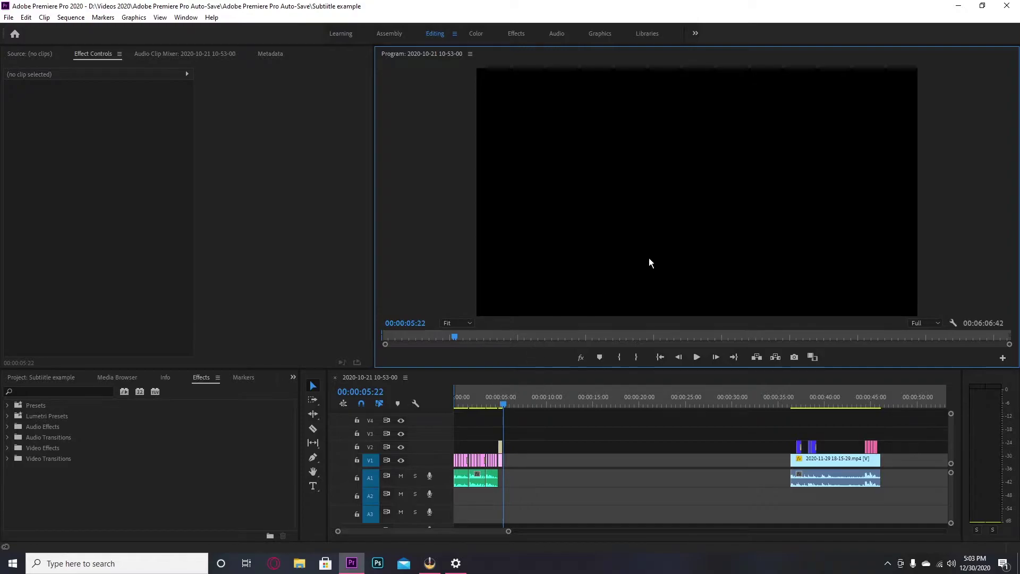
{"action": "key", "text": "t"}
{"action": "left_click", "coordinate": [665, 242]}
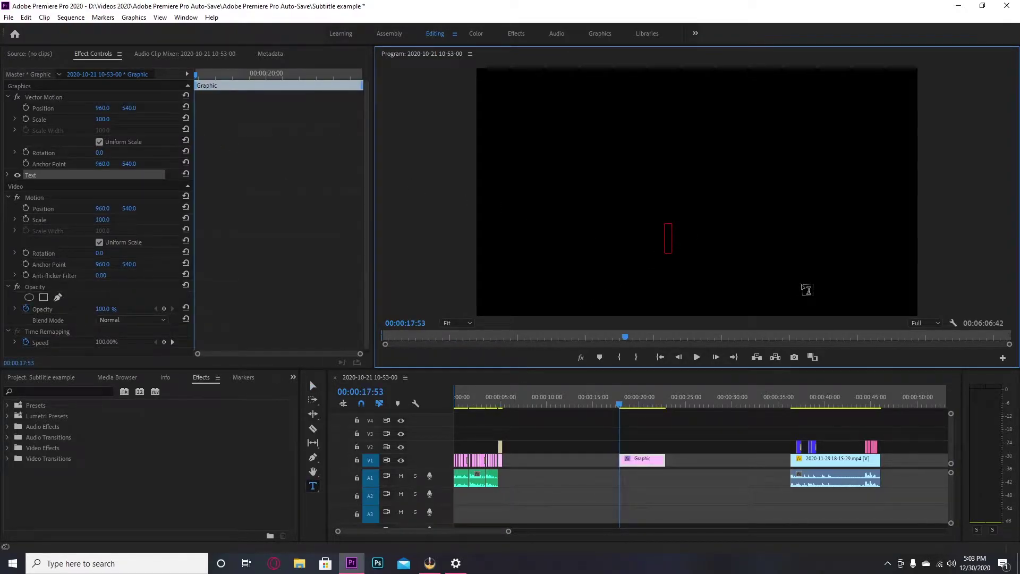
{"action": "type", "text": "hello"}
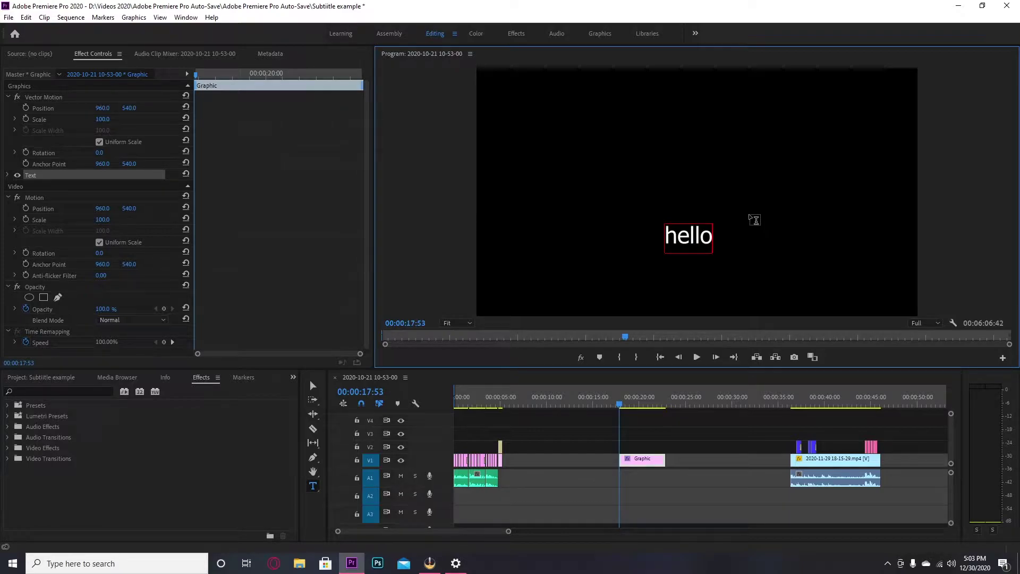
Step: Select all of the "hello" text and set its font to Chewy
{"action": "key", "text": "ctrl+a"}
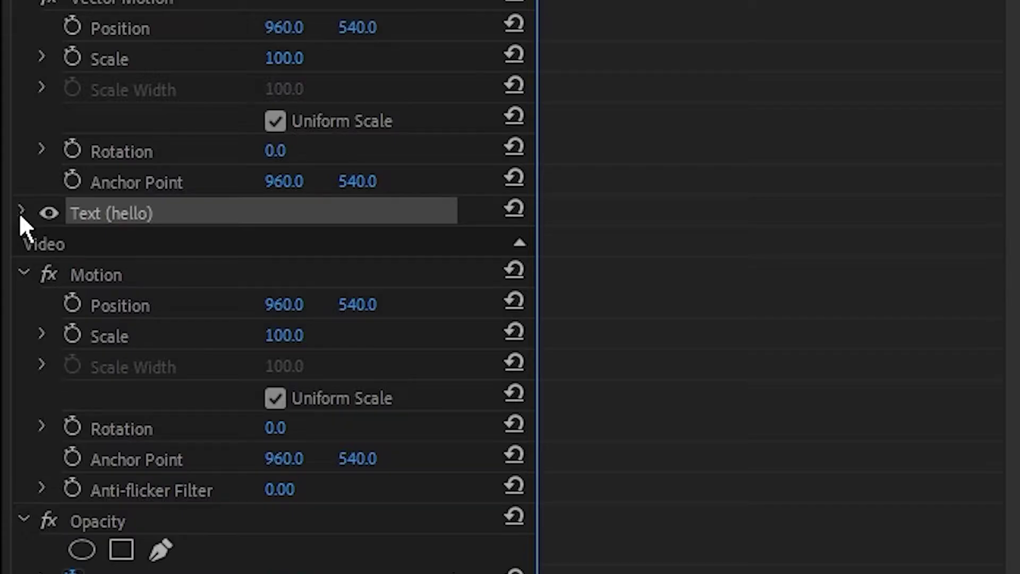
{"action": "left_click", "coordinate": [20, 210]}
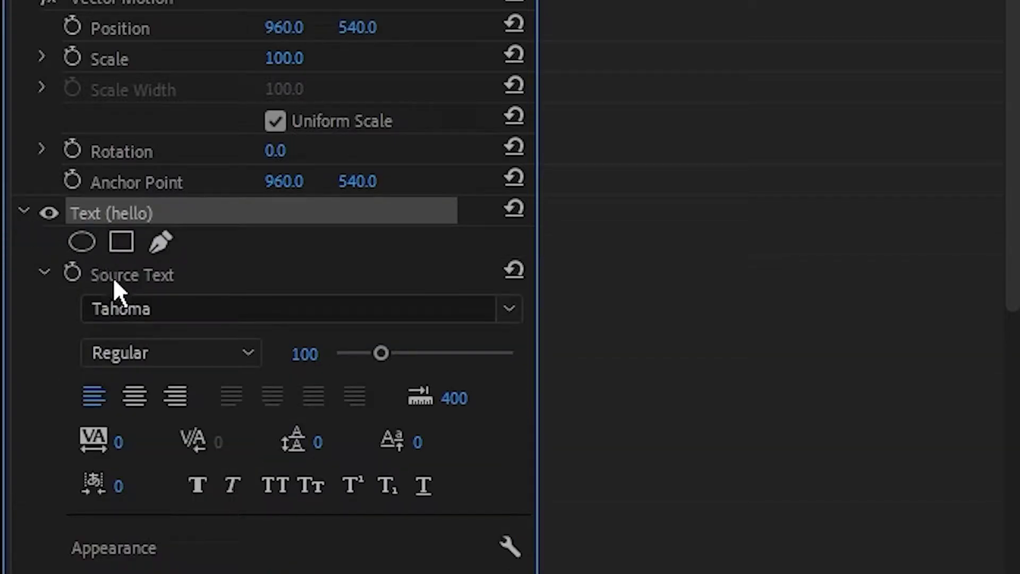
{"action": "left_click", "coordinate": [149, 309]}
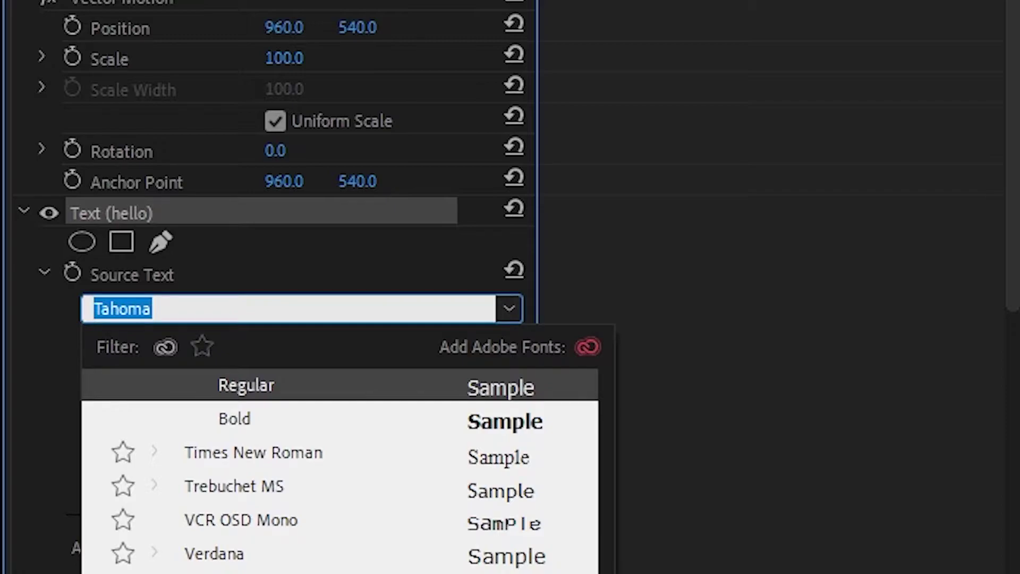
{"action": "type", "text": "chewy"}
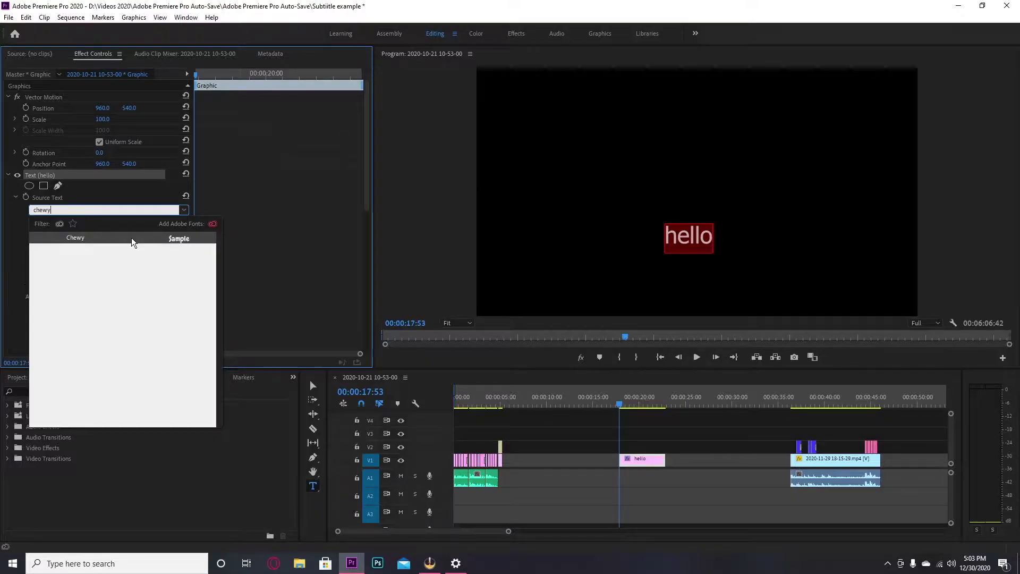
{"action": "key", "text": "Return"}
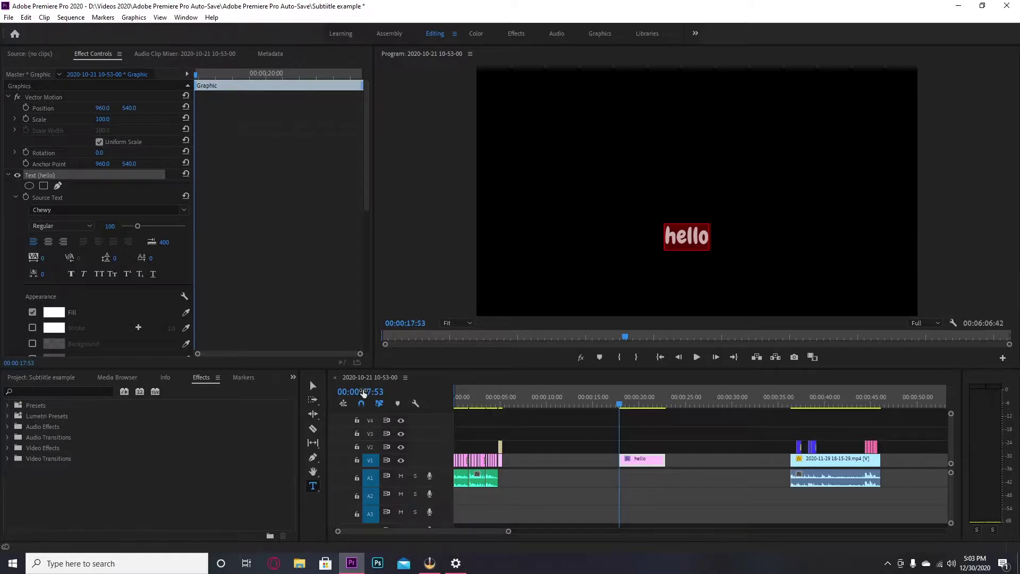
{"action": "left_click", "coordinate": [309, 385]}
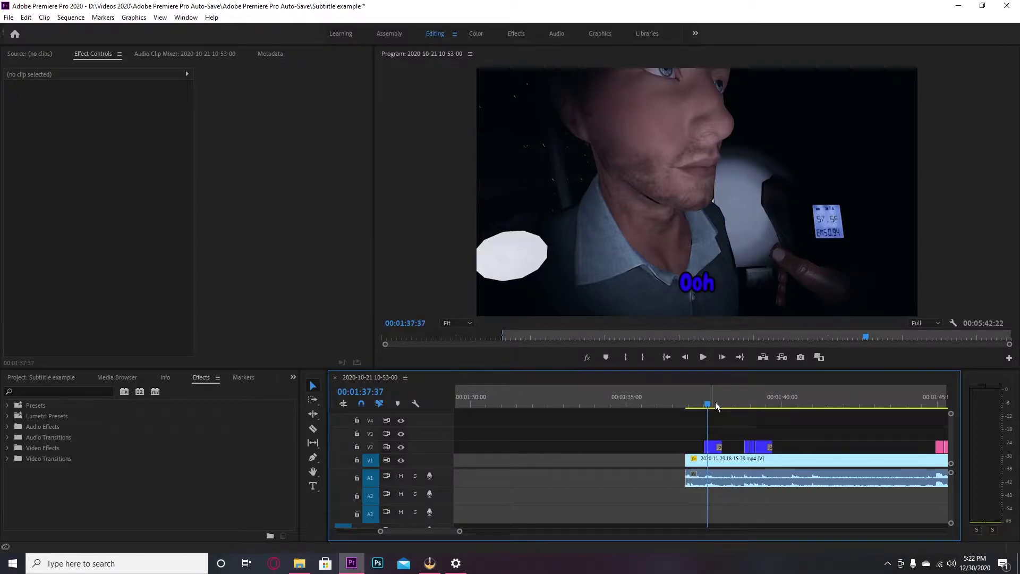
Step: Examine the "Ooh" subtitle's font, fill, stroke colour and shadow settings
{"action": "left_click", "coordinate": [712, 447]}
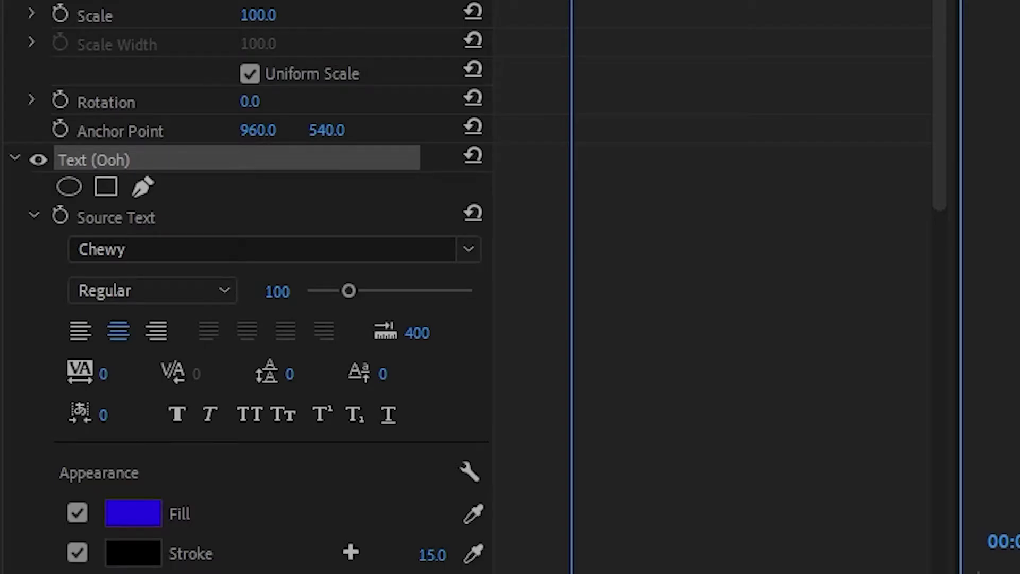
{"action": "left_click", "coordinate": [157, 558]}
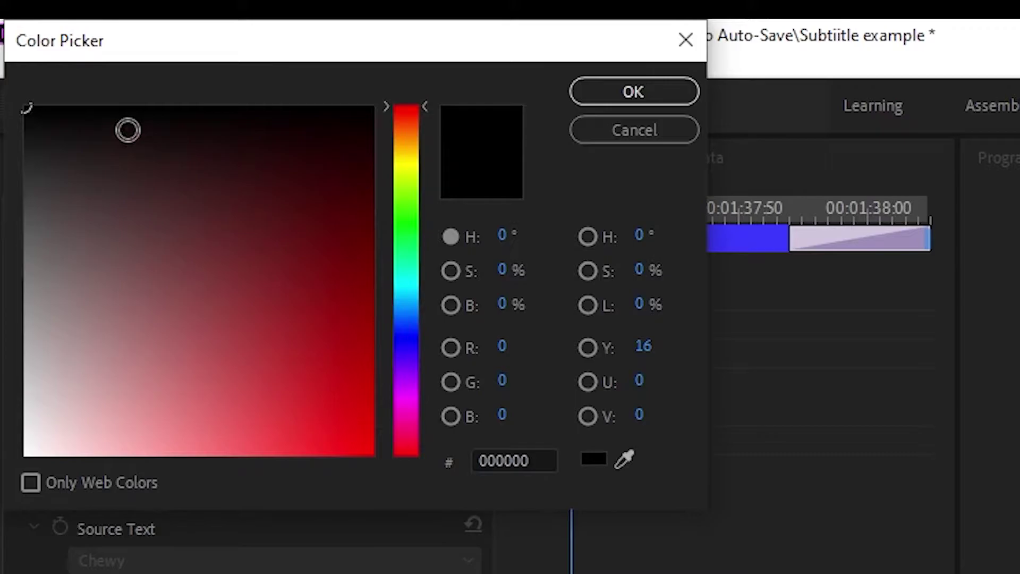
{"action": "left_click", "coordinate": [594, 94]}
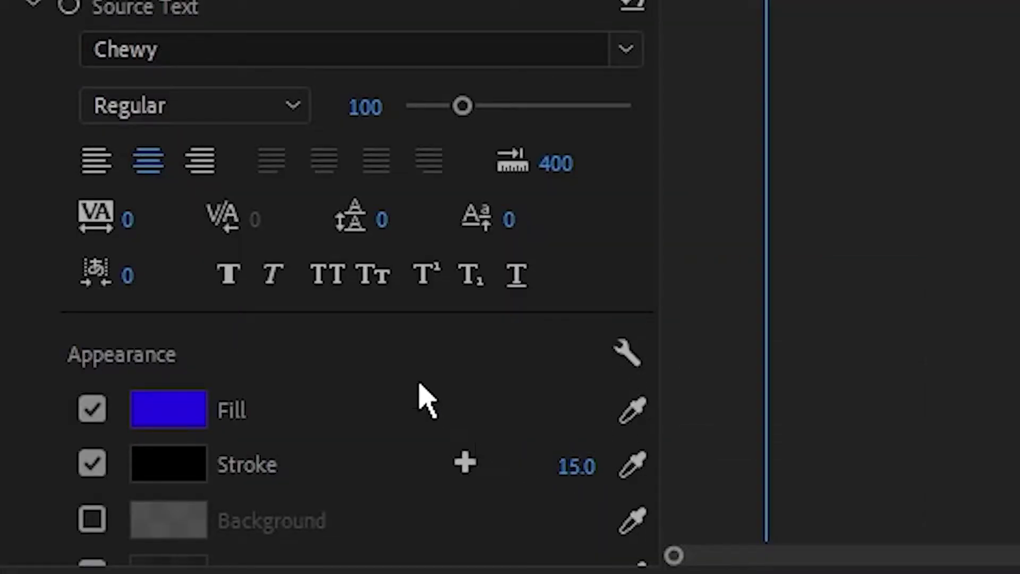
{"action": "scroll", "coordinate": [425, 401], "scroll_direction": "down", "scroll_amount": 2}
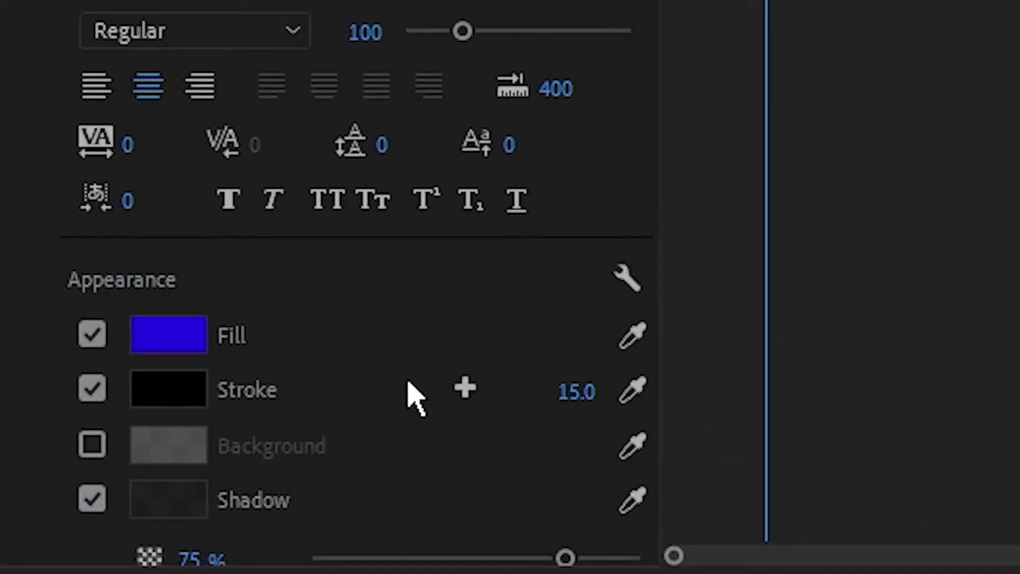
{"action": "scroll", "coordinate": [266, 446], "scroll_direction": "down", "scroll_amount": 1}
{"action": "left_click", "coordinate": [175, 467]}
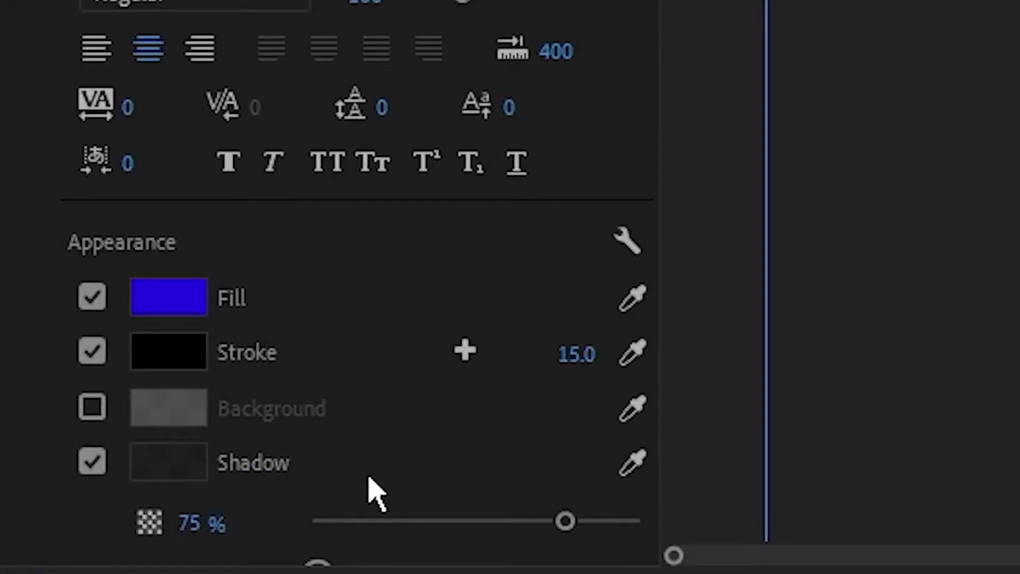
{"action": "scroll", "coordinate": [345, 487], "scroll_direction": "down", "scroll_amount": 1}
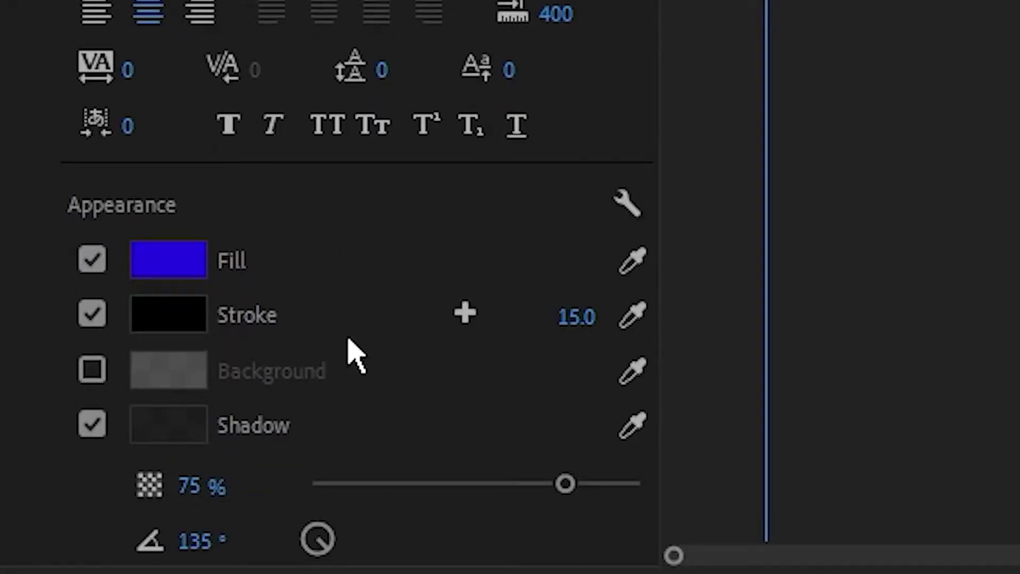
{"action": "scroll", "coordinate": [265, 424], "scroll_direction": "down", "scroll_amount": 1}
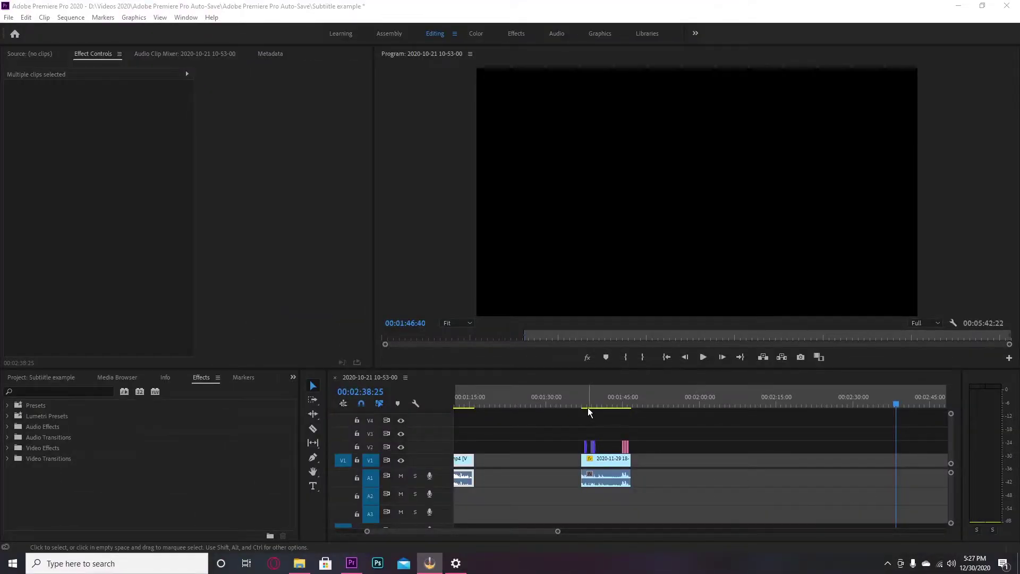
Step: Play the sequence from the start of the subtitled clip at 00:01:36:48
{"action": "left_click", "coordinate": [586, 407]}
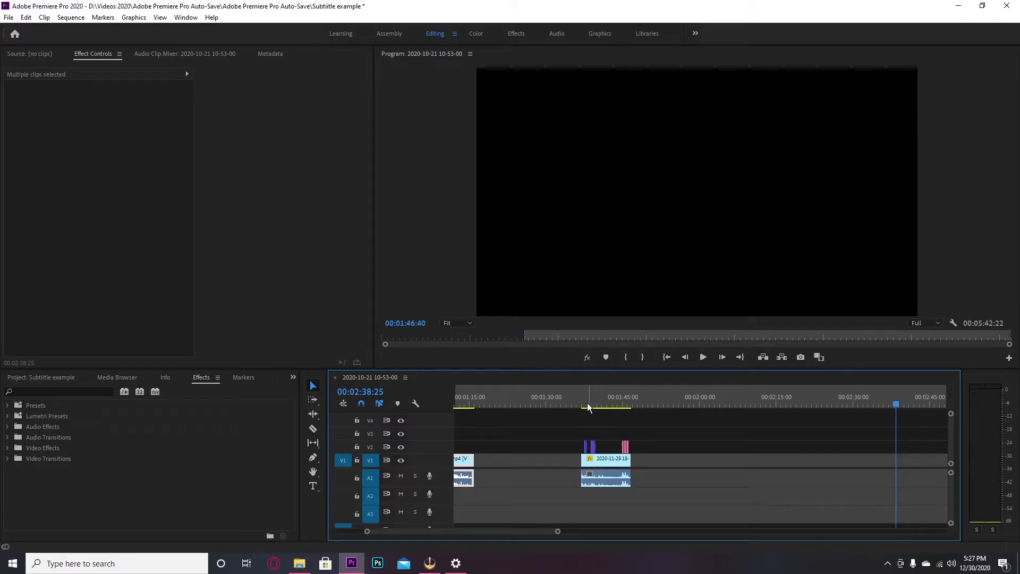
{"action": "left_click", "coordinate": [582, 405]}
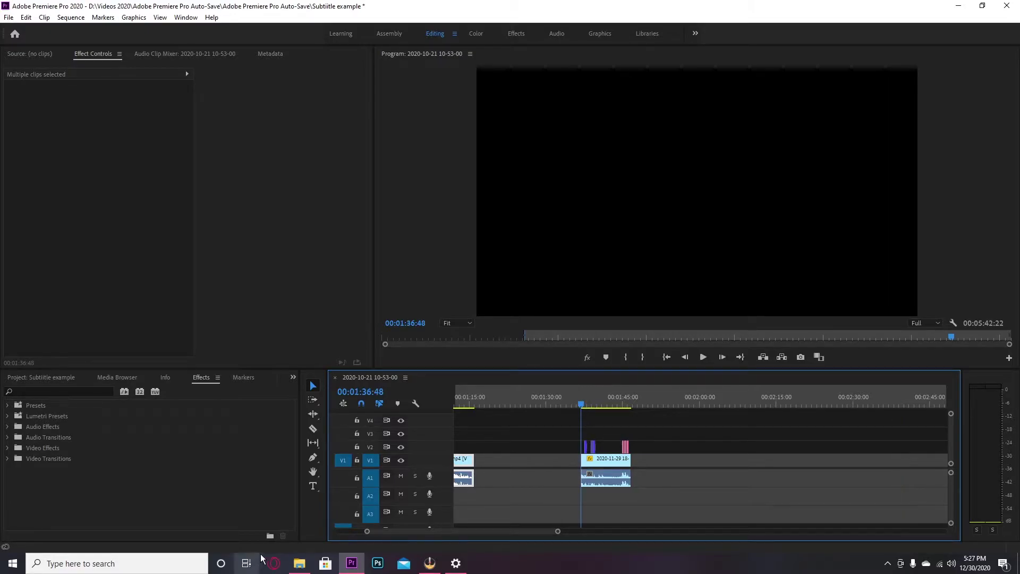
{"action": "left_click_drag", "start_coordinate": [367, 533], "coordinate": [409, 524]}
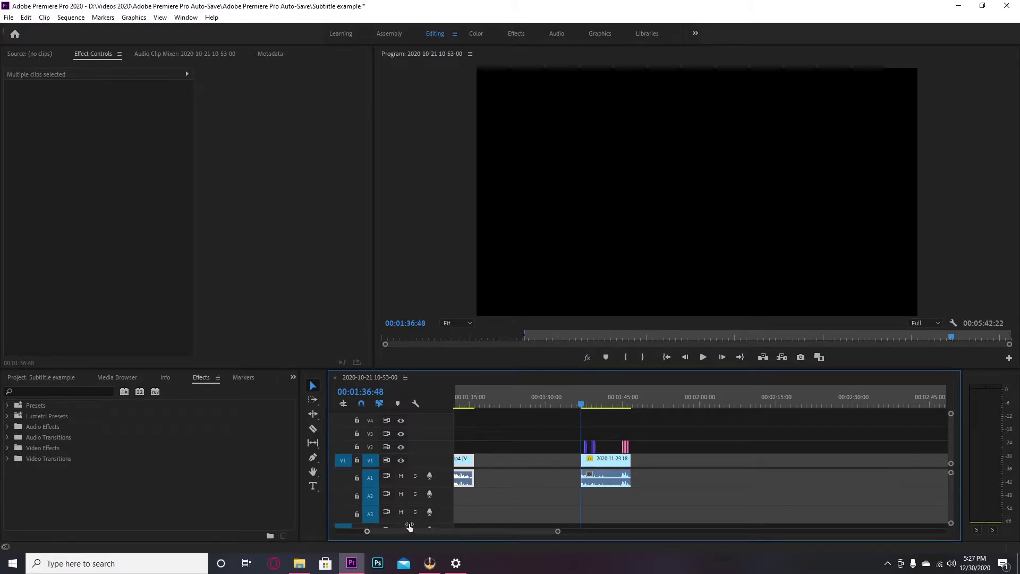
{"action": "left_click", "coordinate": [703, 356]}
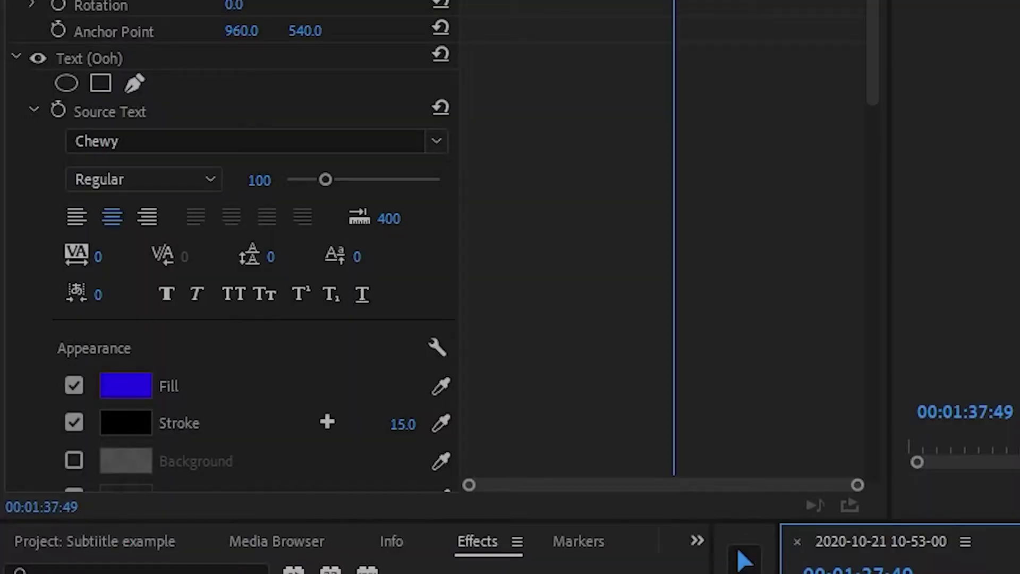
Step: Examine the "Ooh" subtitle's Transform settings and go through its Scale keyframes from the first one
{"action": "scroll", "coordinate": [115, 230], "scroll_direction": "down", "scroll_amount": 10}
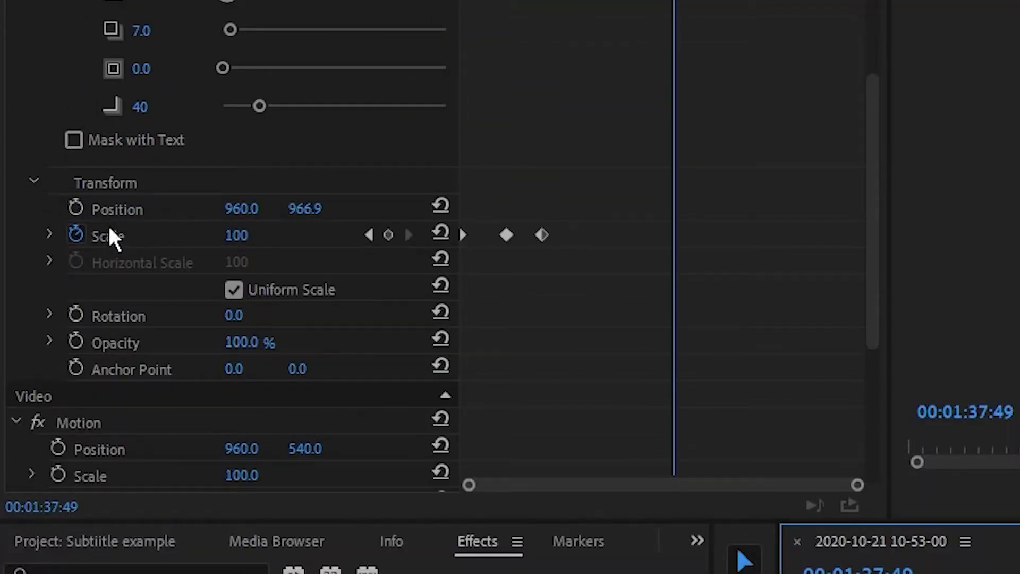
{"action": "scroll", "coordinate": [169, 315], "scroll_direction": "down", "scroll_amount": 3}
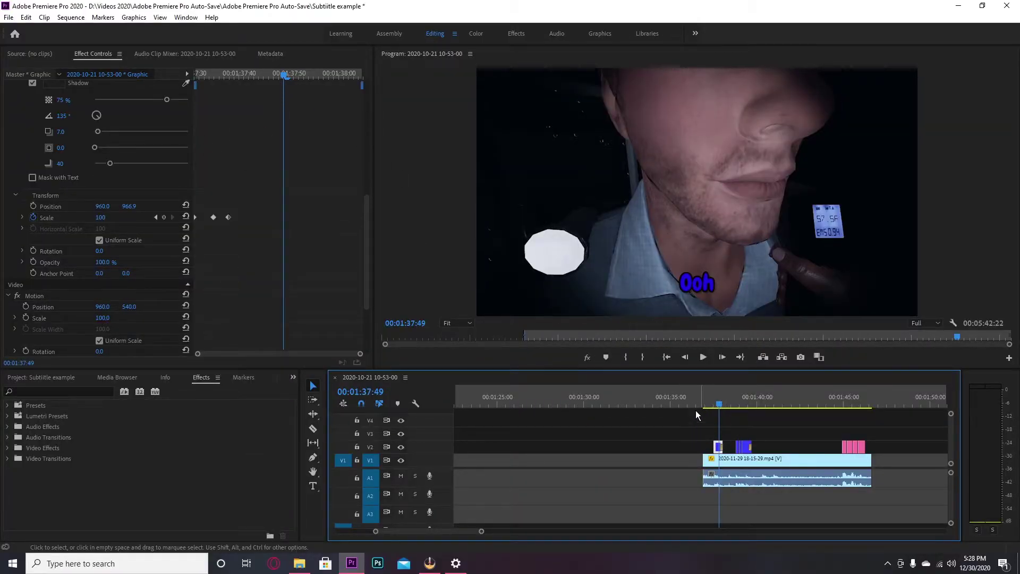
{"action": "left_click", "coordinate": [281, 76]}
{"action": "left_click_drag", "start_coordinate": [282, 76], "coordinate": [187, 84]}
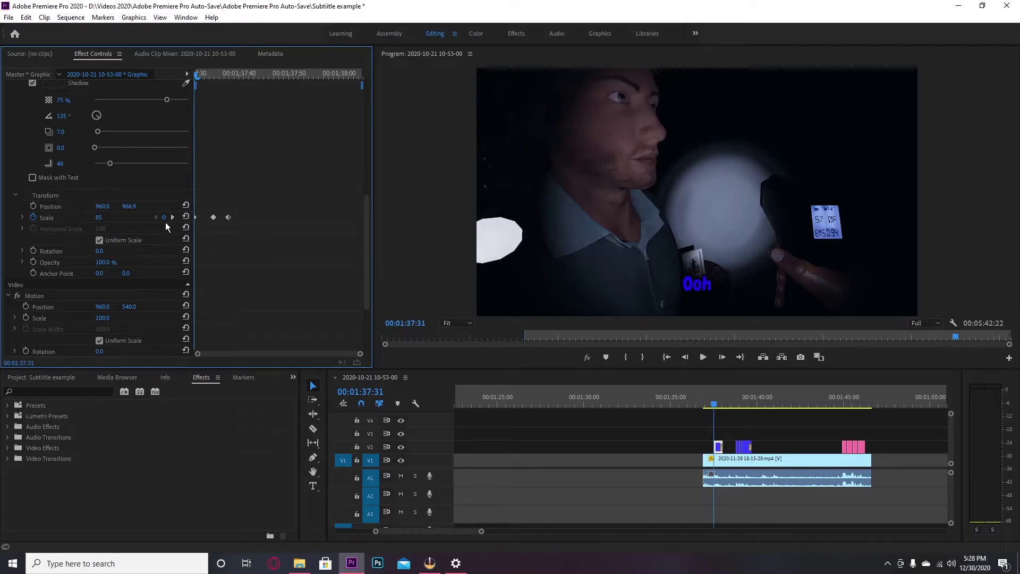
{"action": "left_click", "coordinate": [172, 217]}
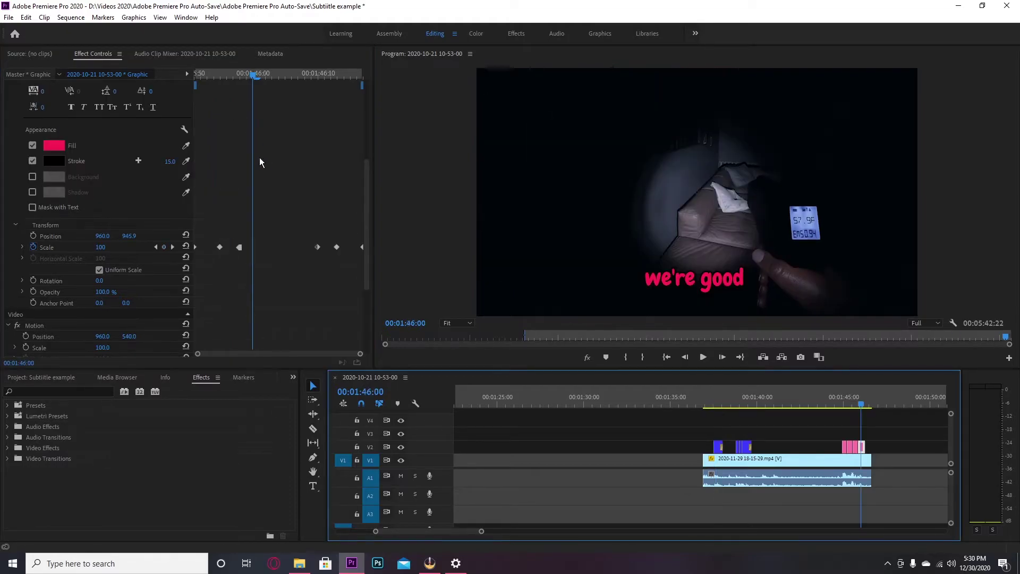
Step: Check the interpolation of the "we're good" subtitle's third Scale keyframe and scrub forward towards the closing keyframes
{"action": "right_click", "coordinate": [238, 248]}
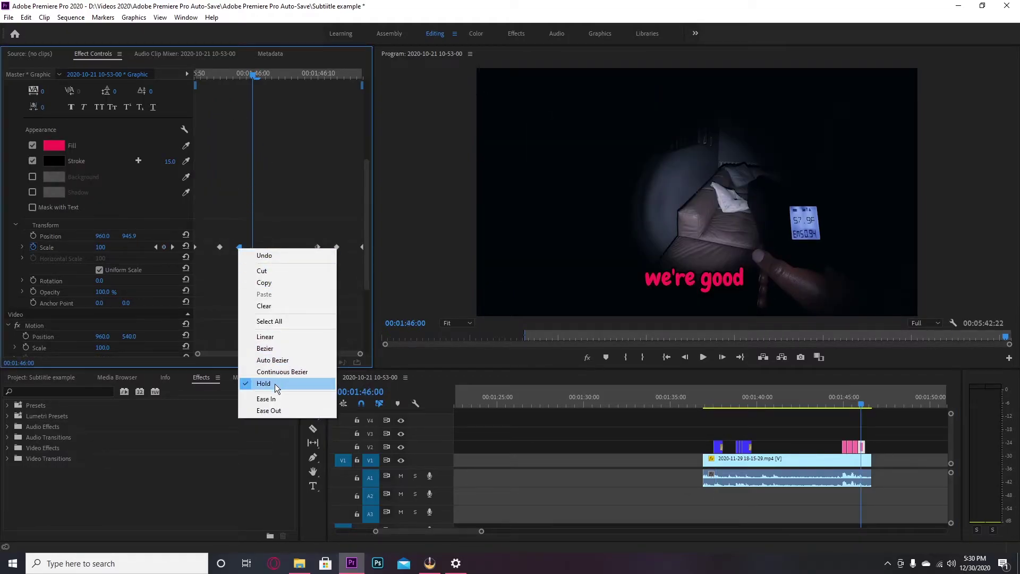
{"action": "left_click", "coordinate": [255, 77]}
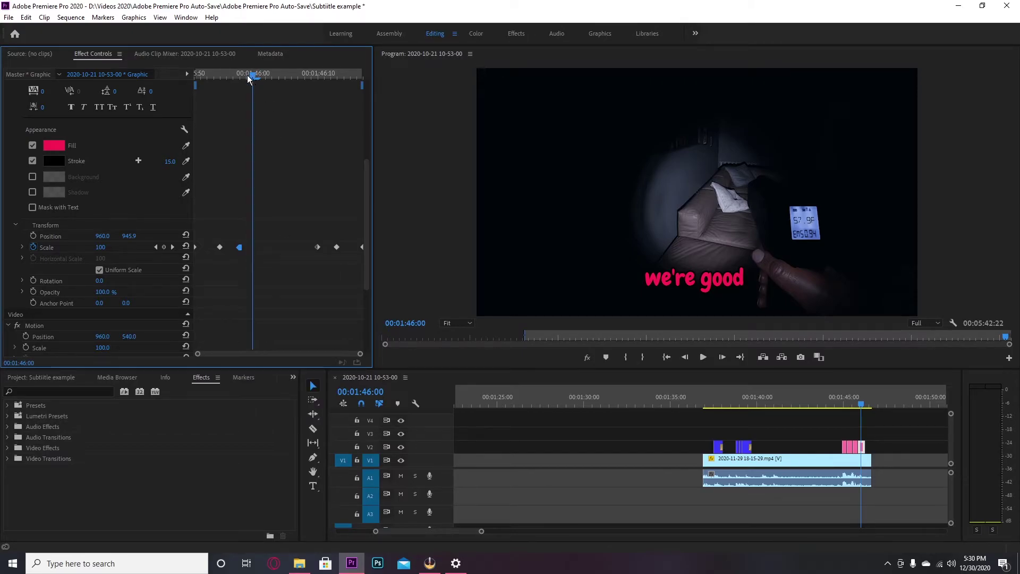
{"action": "left_click", "coordinate": [309, 76]}
{"action": "mouse_move", "coordinate": [309, 75]}
{"action": "left_mouse_down"}
{"action": "mouse_move", "coordinate": [279, 80]}
{"action": "mouse_move", "coordinate": [312, 81]}
{"action": "left_mouse_up"}
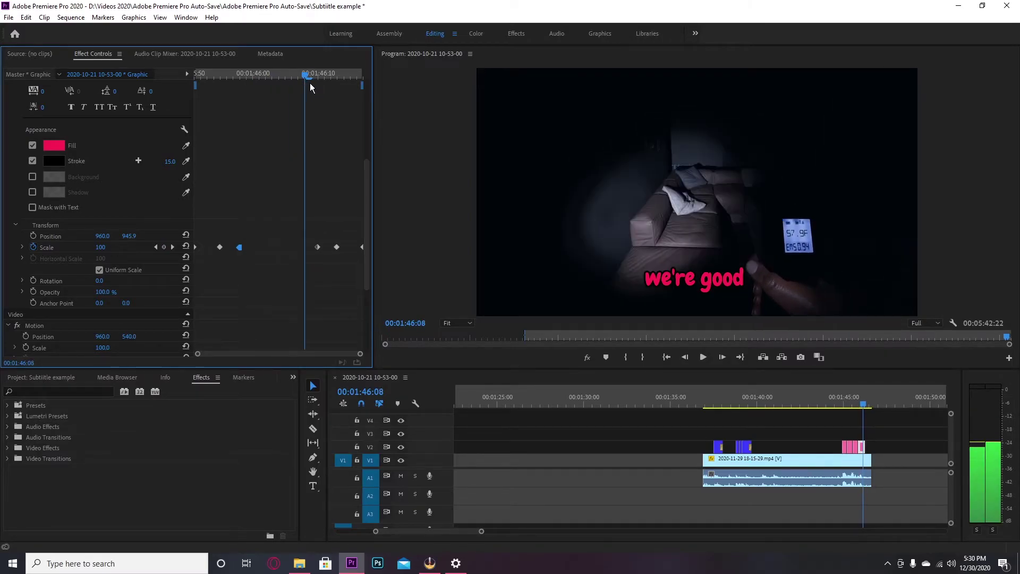
{"action": "key", "text": "Right"}
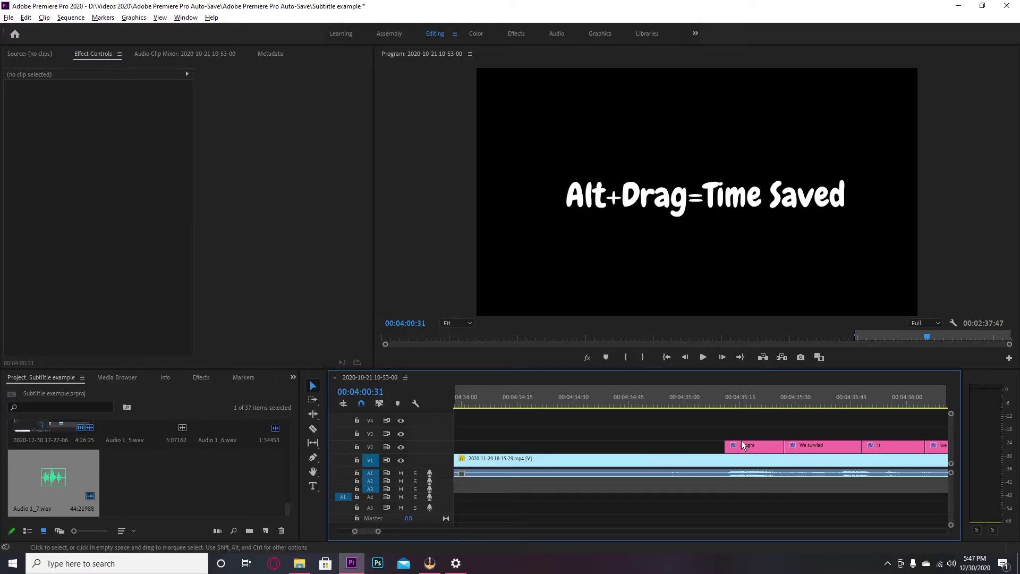
Step: Duplicate the "Alright" subtitle clip to an earlier spot on track V2, and delete the copy
{"action": "left_click_drag", "start_coordinate": [748, 449], "coordinate": [636, 448]}
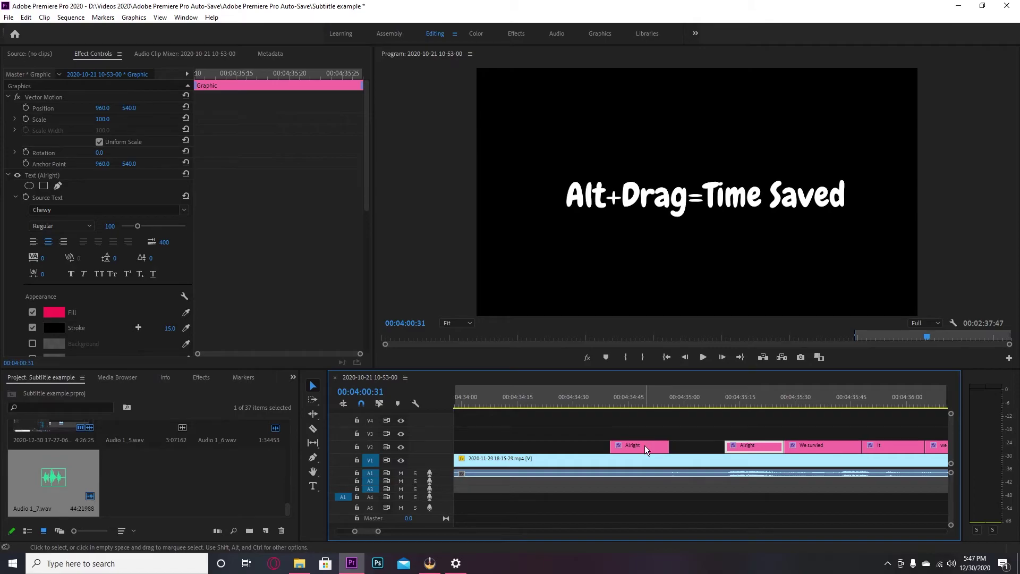
{"action": "key", "text": "Delete"}
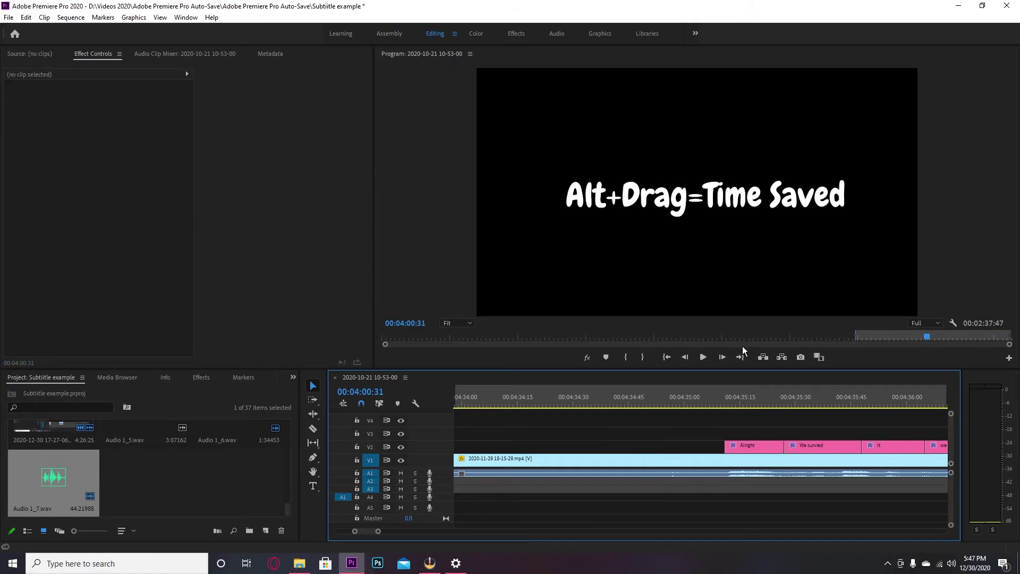